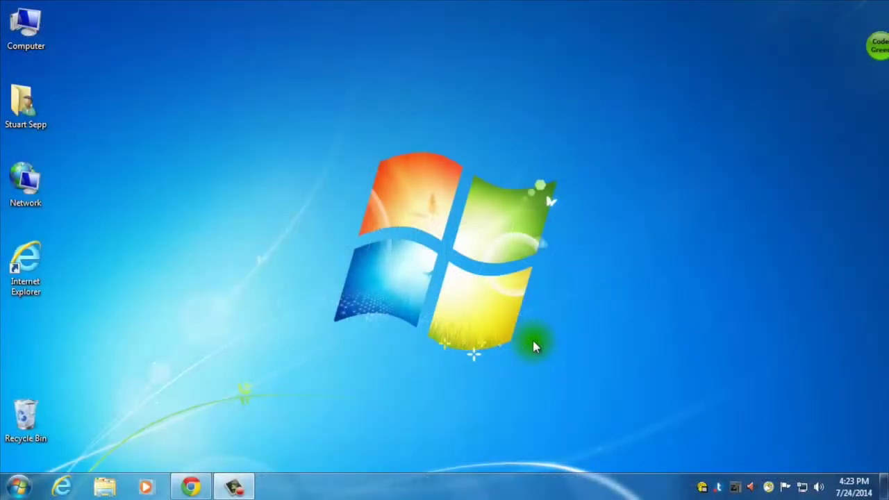
- Open the personal user folder from the desktop and maximize its window
{"action": "double_click", "coordinate": [30, 113]}
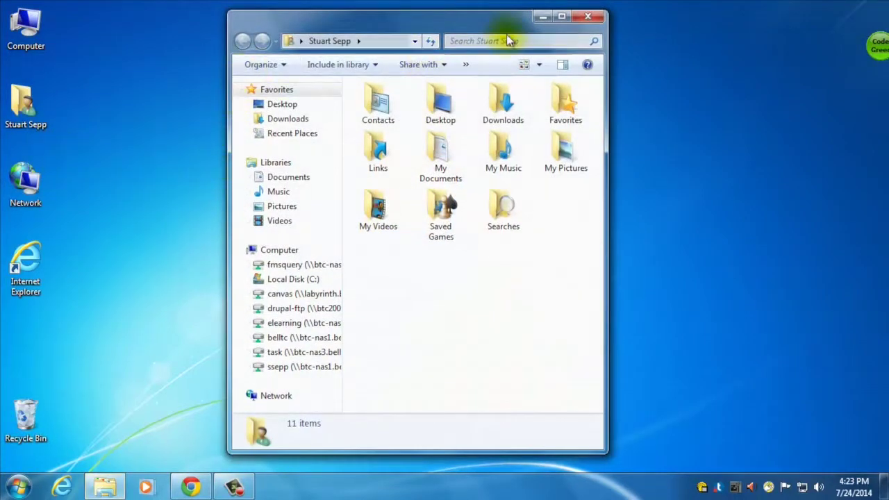
{"action": "left_click", "coordinate": [561, 17]}
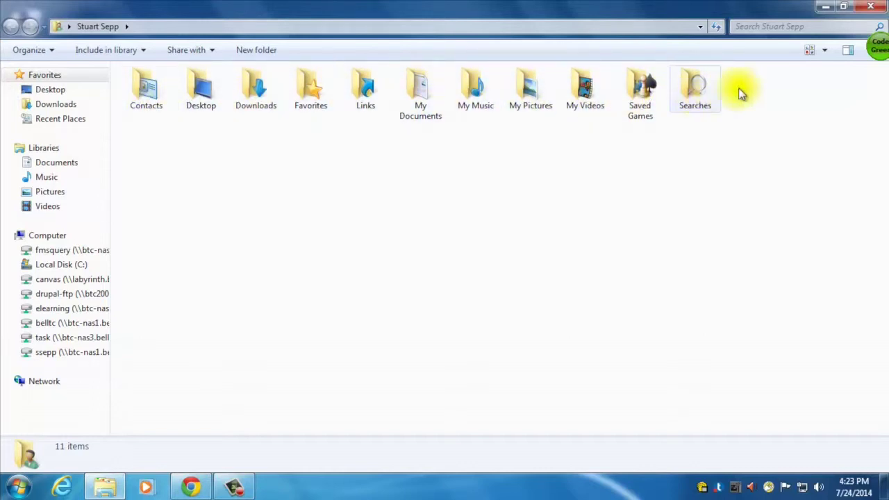
- Switch the user folder's view through Extra Large Icons, Large Icons, Medium Icons and Small Icons
{"action": "left_click", "coordinate": [823, 50]}
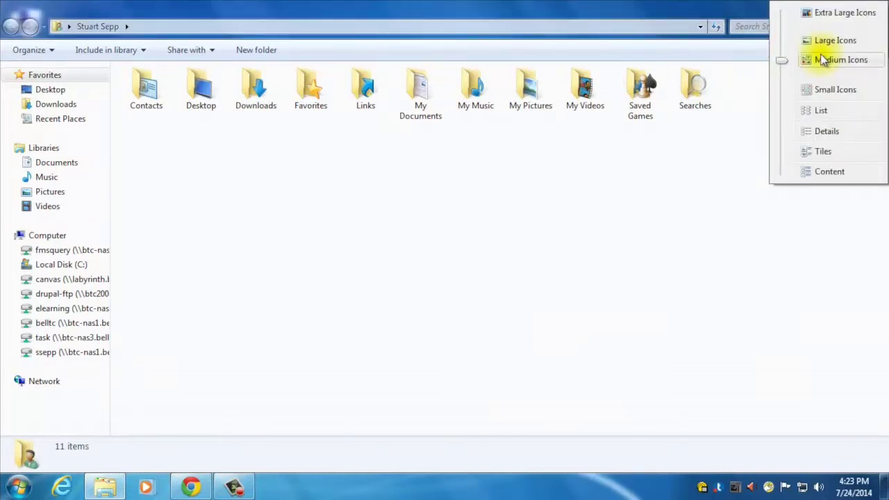
{"action": "left_click", "coordinate": [828, 20]}
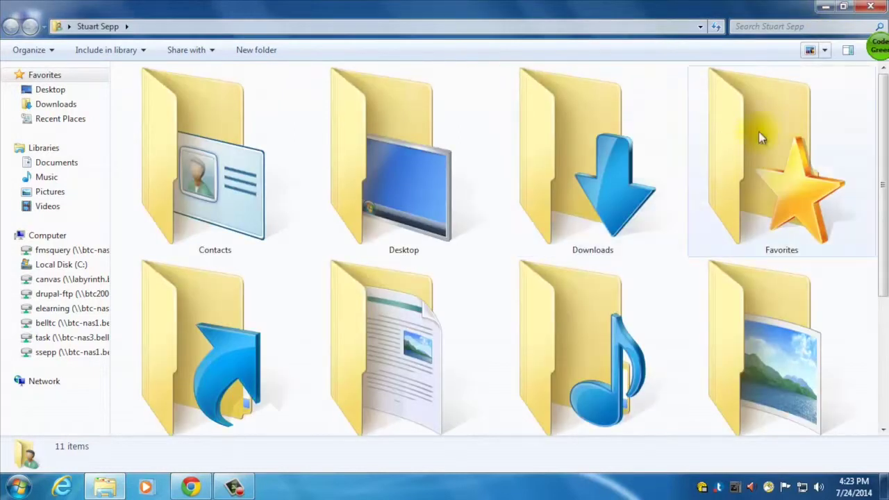
{"action": "left_click", "coordinate": [824, 50]}
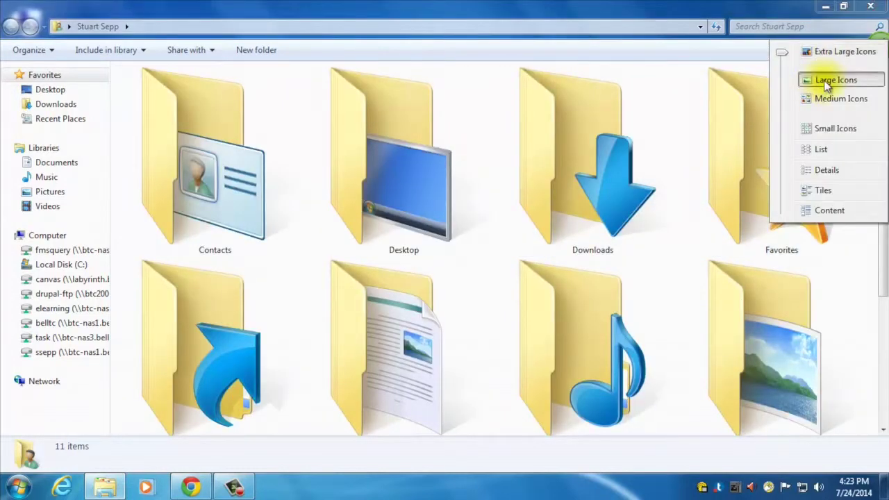
{"action": "left_click", "coordinate": [826, 81]}
{"action": "left_click", "coordinate": [825, 50]}
{"action": "left_click", "coordinate": [831, 67]}
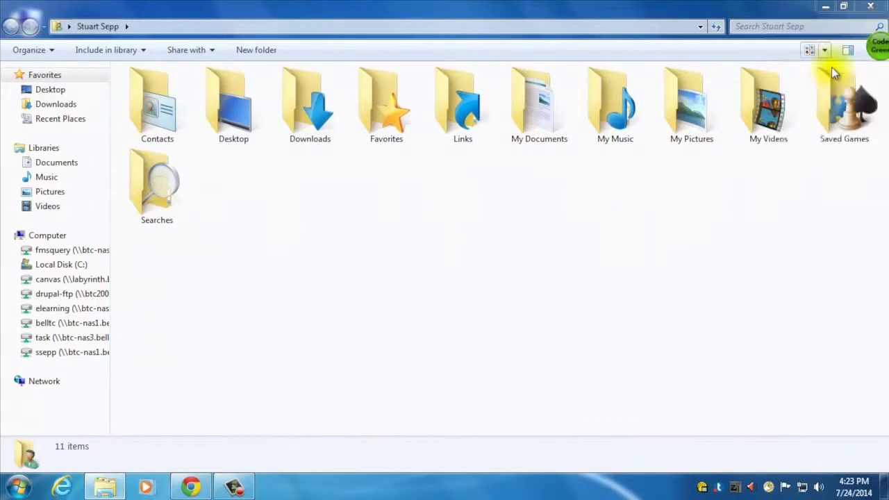
{"action": "left_click", "coordinate": [824, 50]}
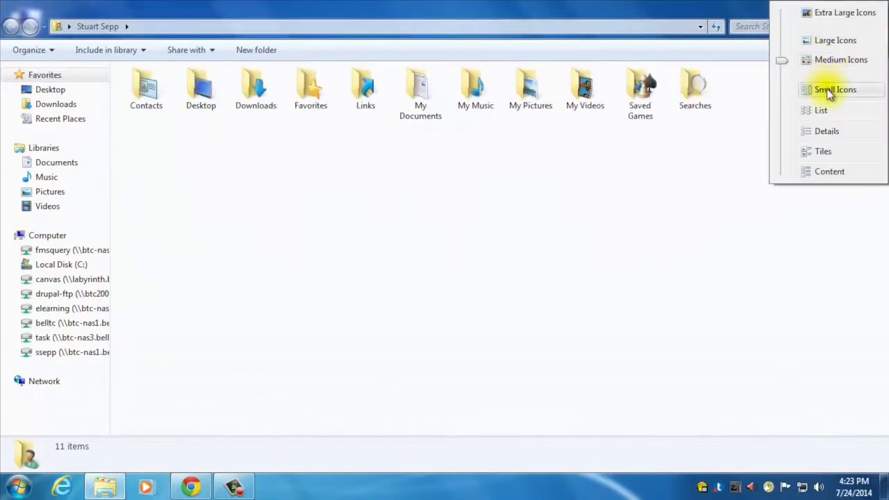
{"action": "left_click", "coordinate": [830, 95]}
- Change the user folder's view to List, Details and Tiles in turn, ending with Content
{"action": "left_click", "coordinate": [824, 50]}
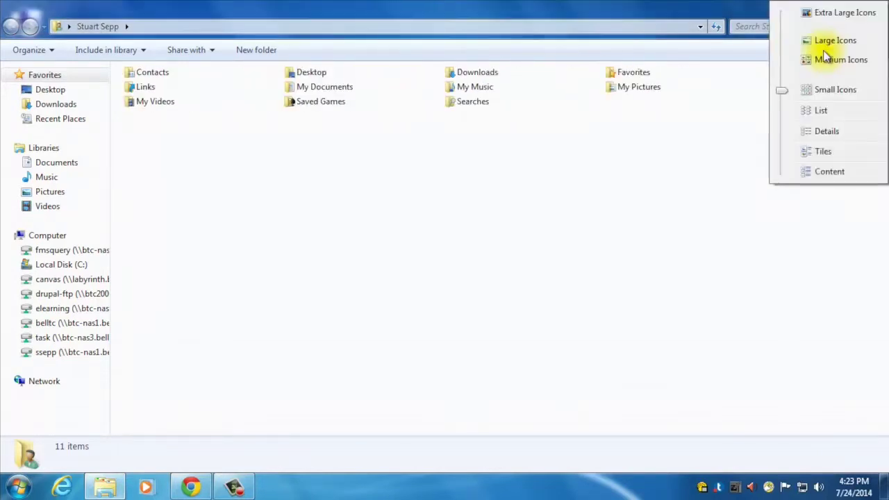
{"action": "left_click", "coordinate": [821, 113]}
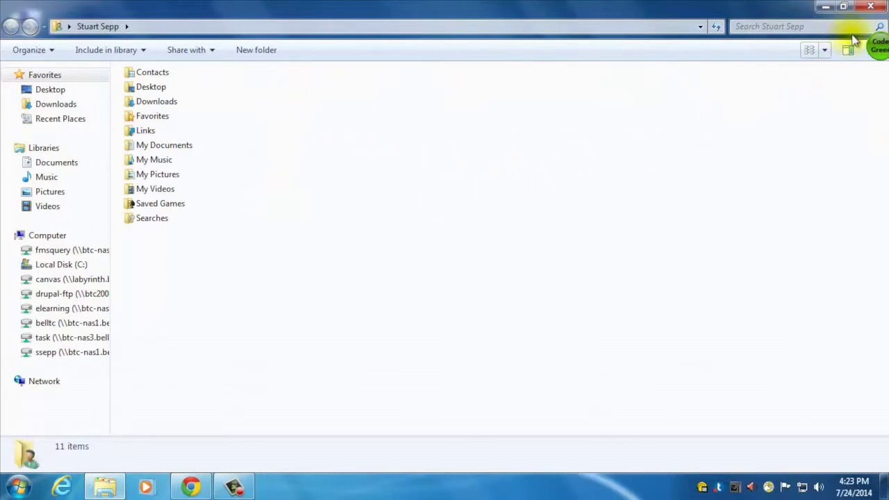
{"action": "left_click", "coordinate": [826, 50]}
{"action": "left_click", "coordinate": [822, 130]}
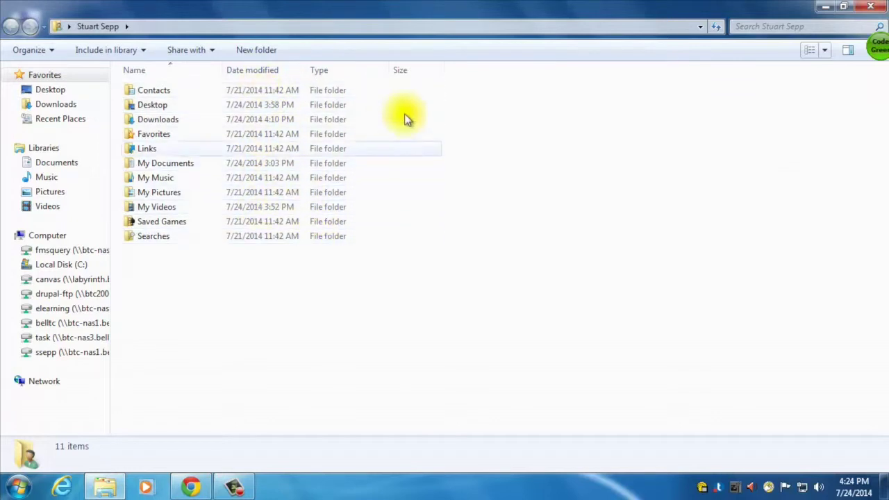
{"action": "left_click", "coordinate": [826, 54]}
{"action": "left_click", "coordinate": [822, 151]}
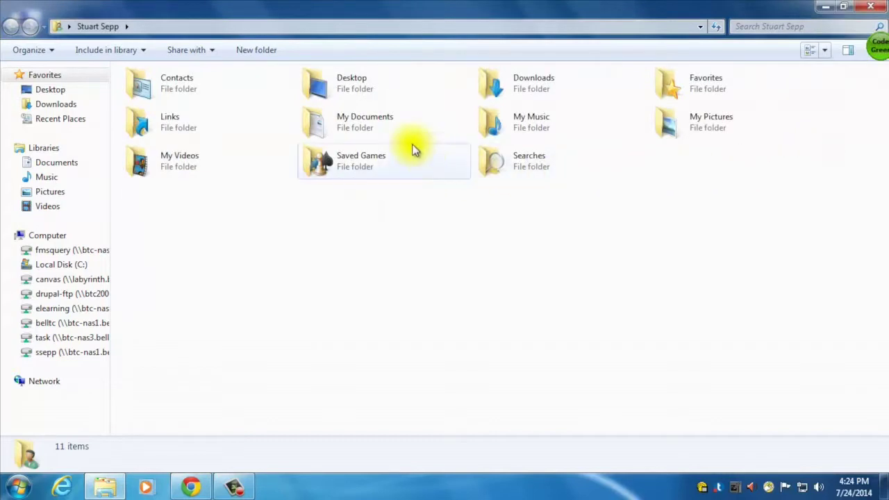
{"action": "left_click", "coordinate": [824, 50]}
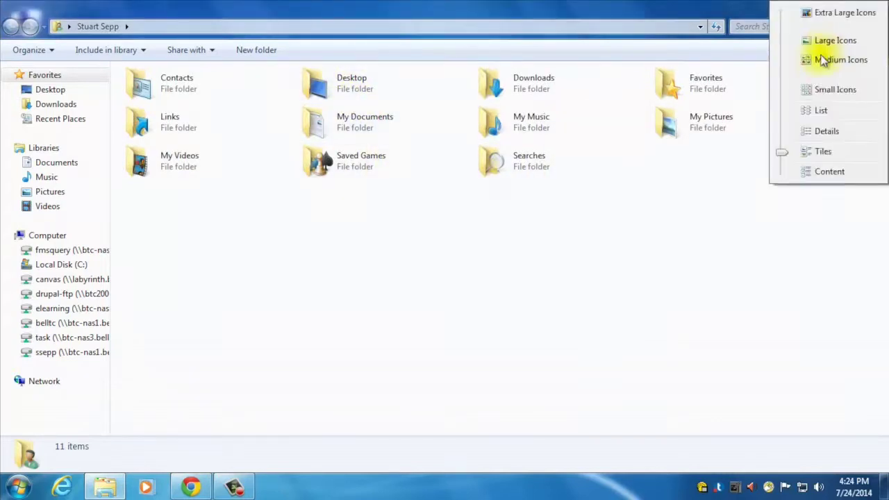
{"action": "left_click", "coordinate": [826, 171]}
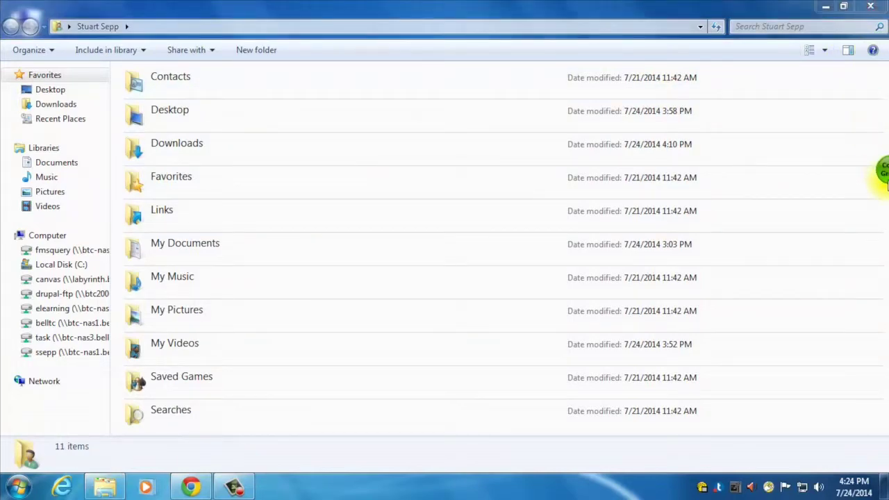
- Show the preview pane and open the My Pictures folder
{"action": "left_click", "coordinate": [848, 53]}
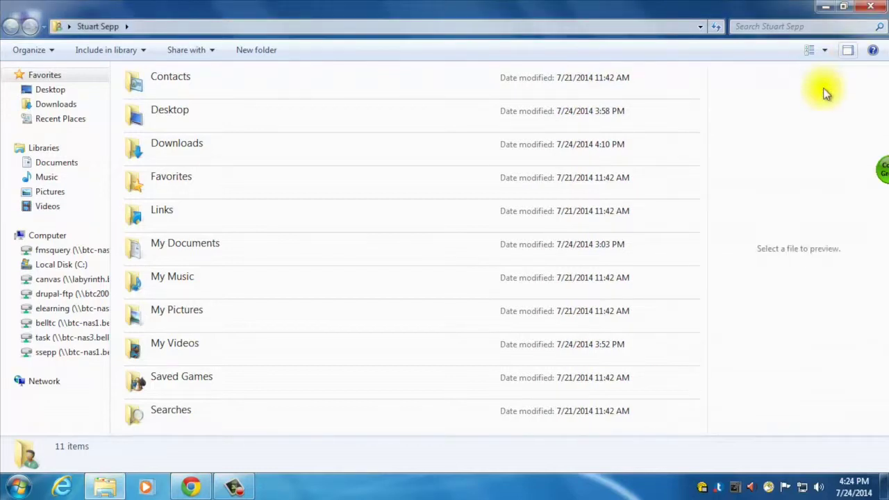
{"action": "double_click", "coordinate": [170, 312]}
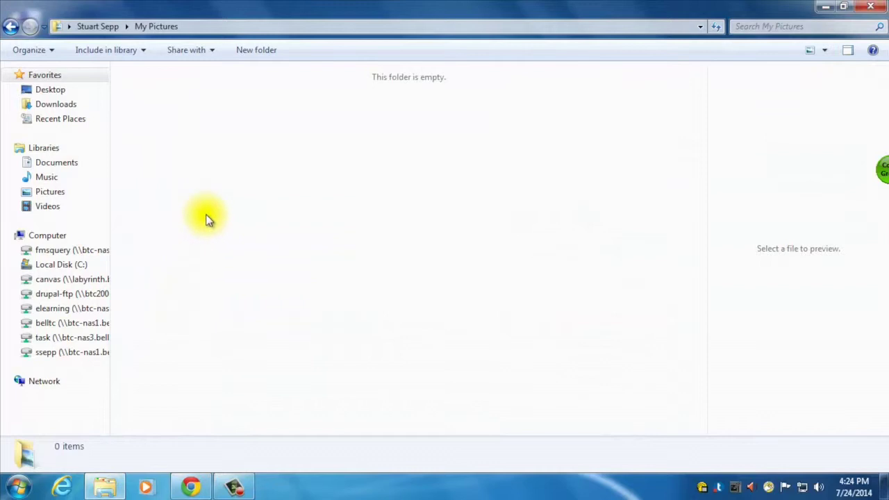
- Go to the personal network drive (U:) and open the Tarsiers folder inside Pictures > Animals of the personal folder
{"action": "left_click", "coordinate": [45, 352]}
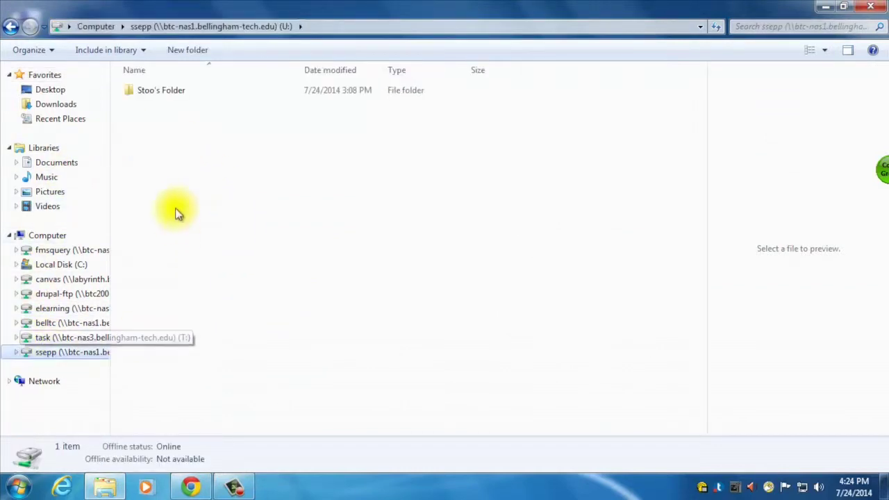
{"action": "double_click", "coordinate": [159, 92]}
{"action": "left_click", "coordinate": [151, 109]}
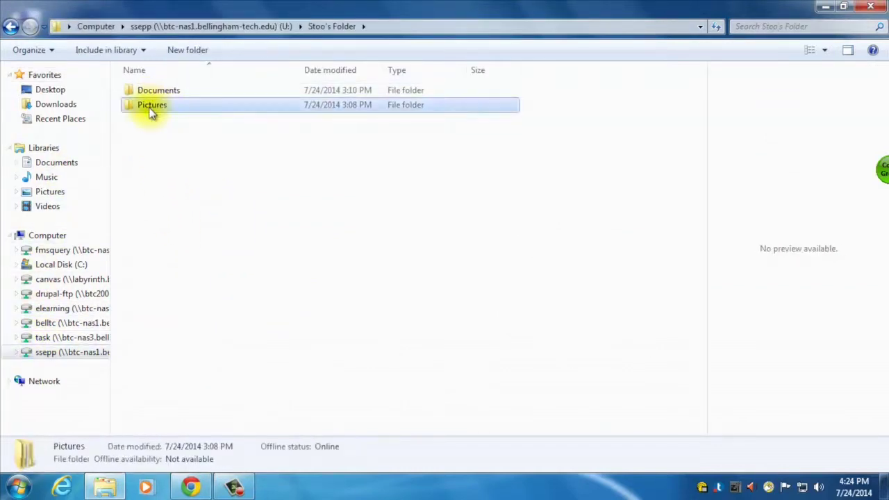
{"action": "double_click", "coordinate": [151, 108]}
{"action": "left_click", "coordinate": [168, 92]}
{"action": "double_click", "coordinate": [169, 91]}
{"action": "left_click", "coordinate": [154, 108]}
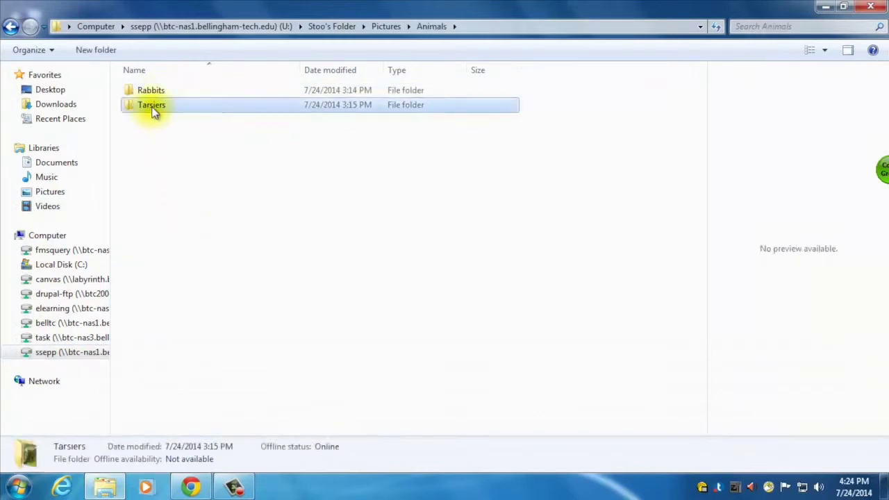
{"action": "double_click", "coordinate": [153, 107]}
- Preview the tarsier image and widen the preview pane to enlarge the picture
{"action": "left_click", "coordinate": [147, 96]}
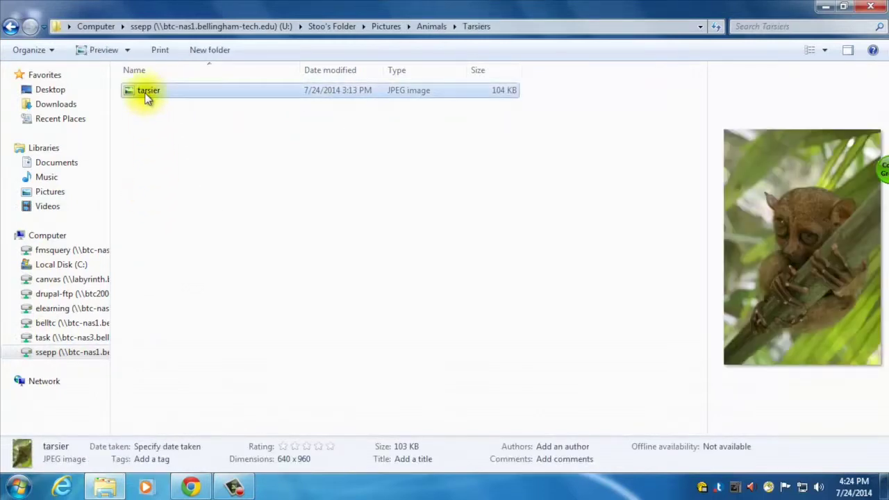
{"action": "left_click", "coordinate": [697, 285]}
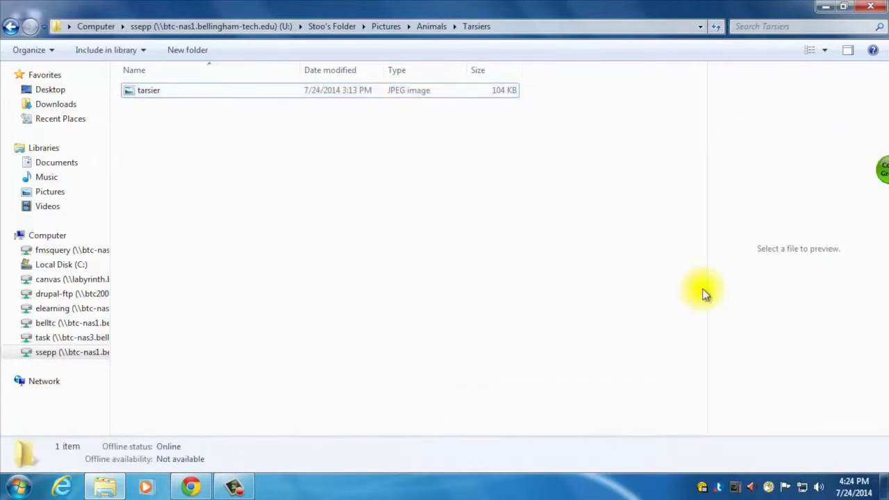
{"action": "left_click", "coordinate": [157, 91]}
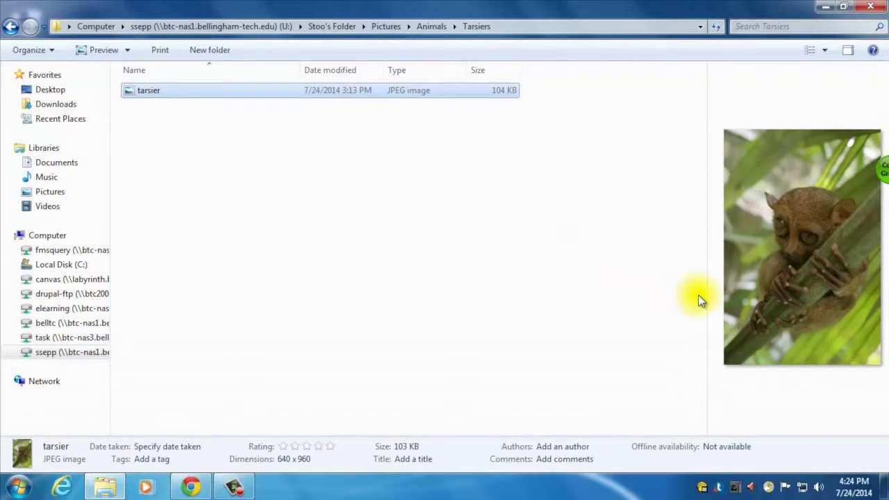
{"action": "left_click_drag", "start_coordinate": [703, 295], "coordinate": [523, 297]}
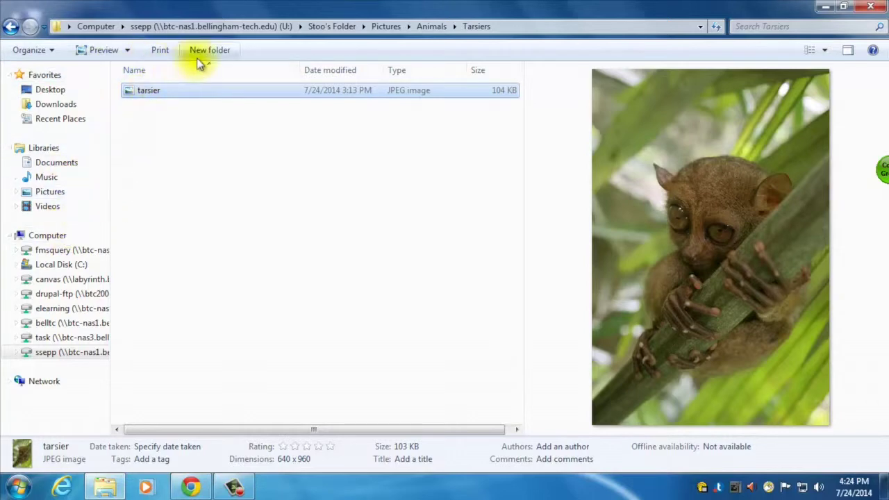
- Open the PDFs folder inside Documents of the personal folder and select AcademicCalendar, followed by TutorRequestForm
{"action": "left_click", "coordinate": [332, 28]}
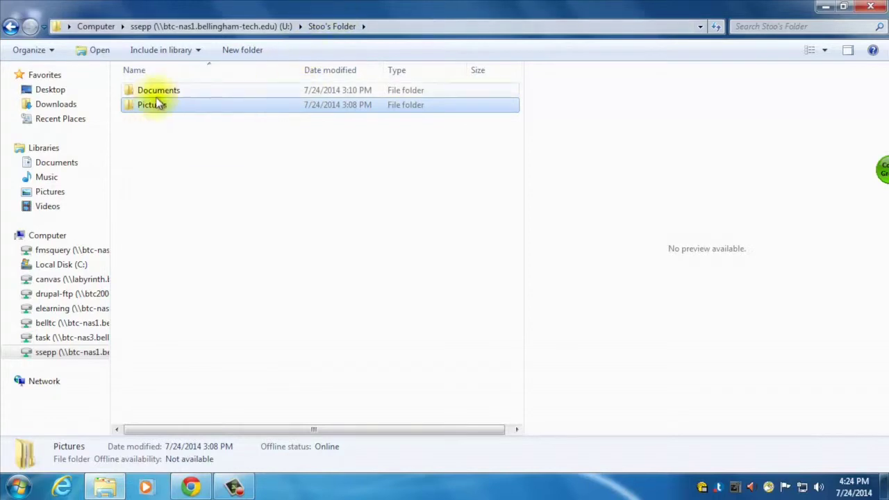
{"action": "double_click", "coordinate": [154, 97]}
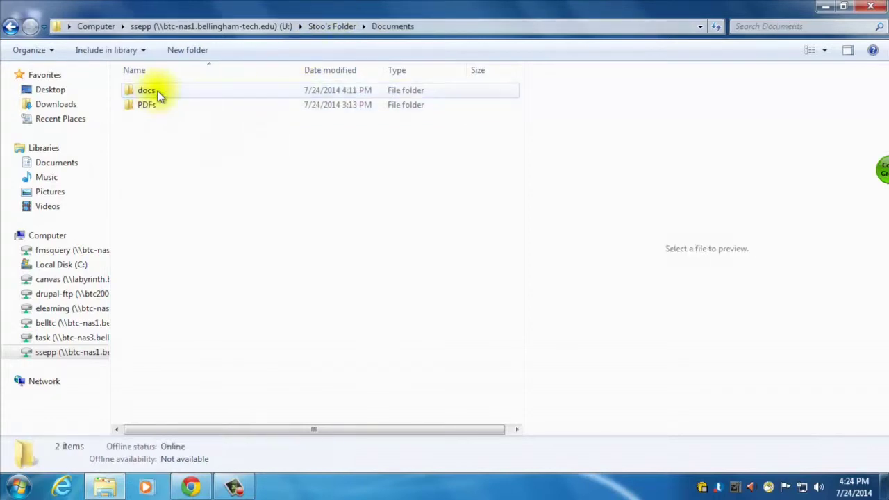
{"action": "double_click", "coordinate": [146, 105]}
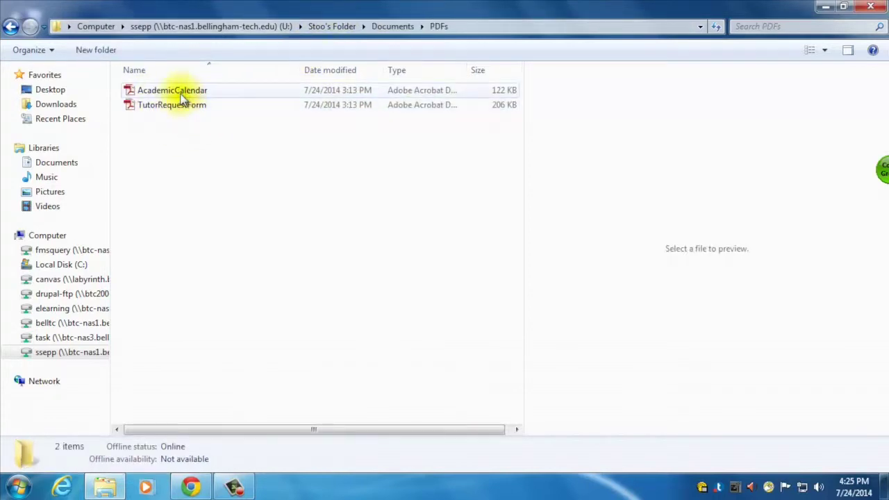
{"action": "left_click", "coordinate": [184, 95]}
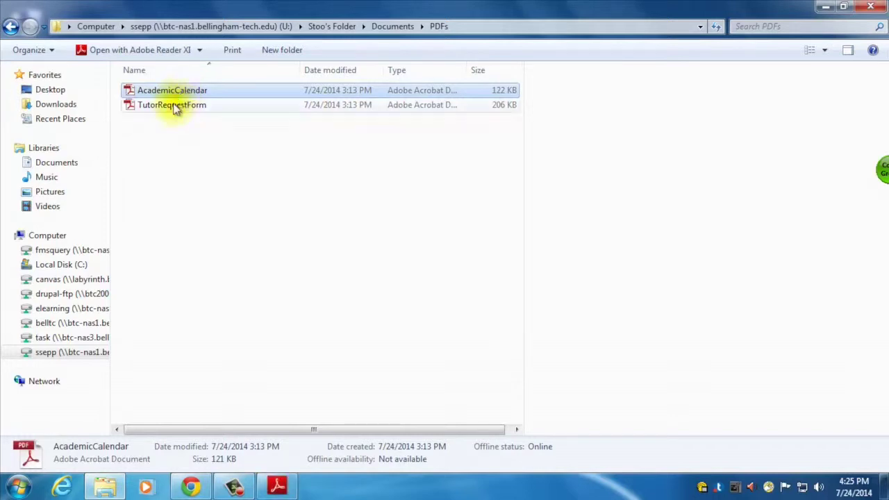
{"action": "left_click", "coordinate": [171, 109]}
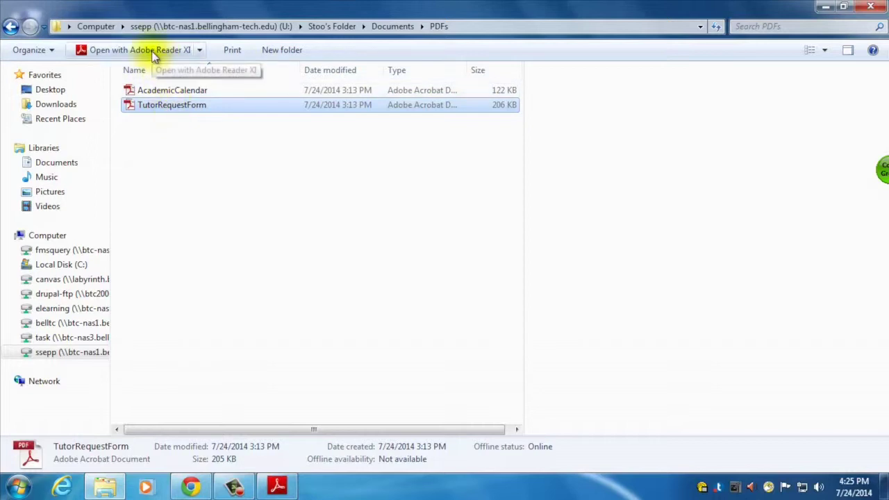
- Return to the Tarsiers folder inside Pictures > Animals and select the tarsier image
{"action": "left_click", "coordinate": [11, 28]}
{"action": "left_click", "coordinate": [10, 28]}
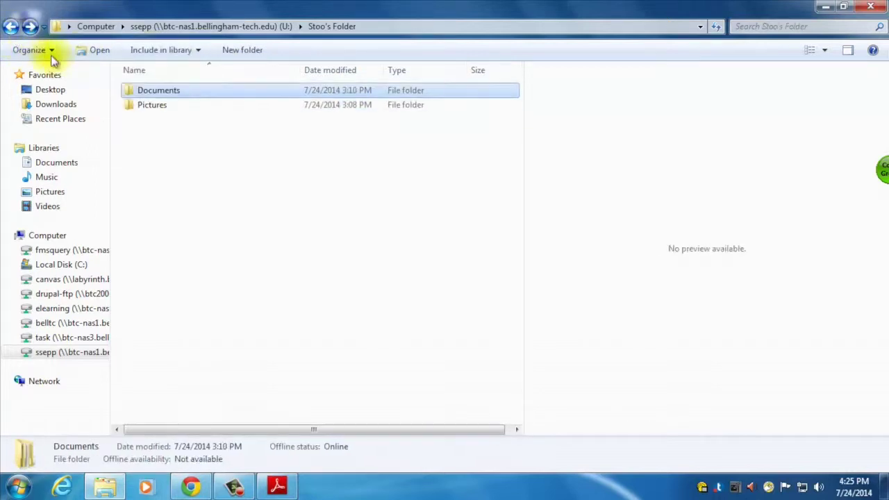
{"action": "double_click", "coordinate": [141, 106]}
{"action": "double_click", "coordinate": [147, 93]}
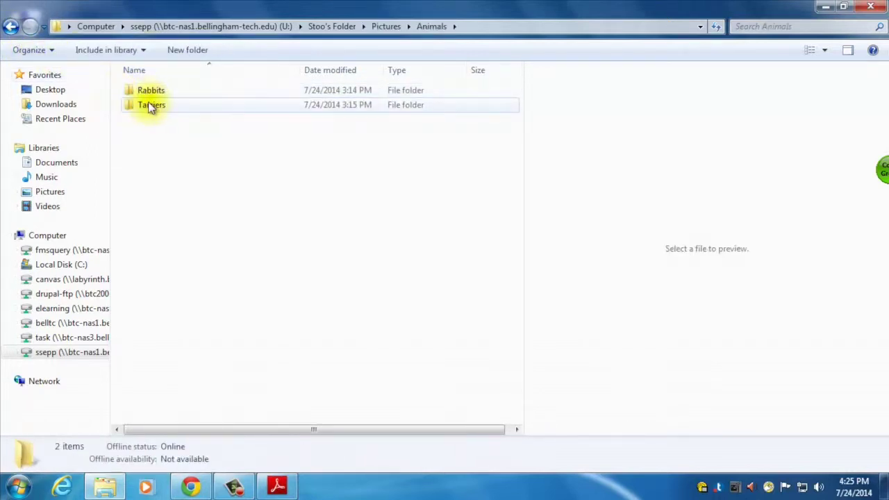
{"action": "double_click", "coordinate": [148, 104]}
{"action": "left_click", "coordinate": [141, 91]}
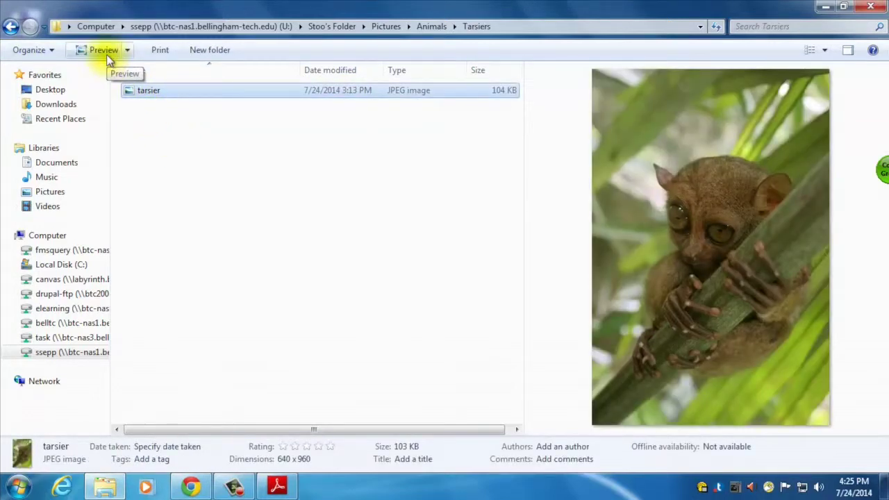
- View the tarsier image in Windows Photo Viewer, close the viewer and refresh the Tarsiers folder
{"action": "left_click", "coordinate": [103, 50]}
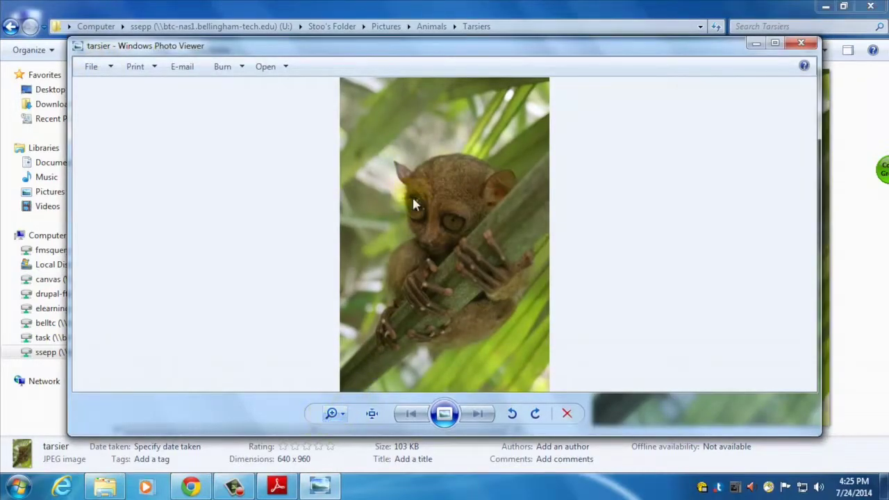
{"action": "left_click", "coordinate": [802, 45]}
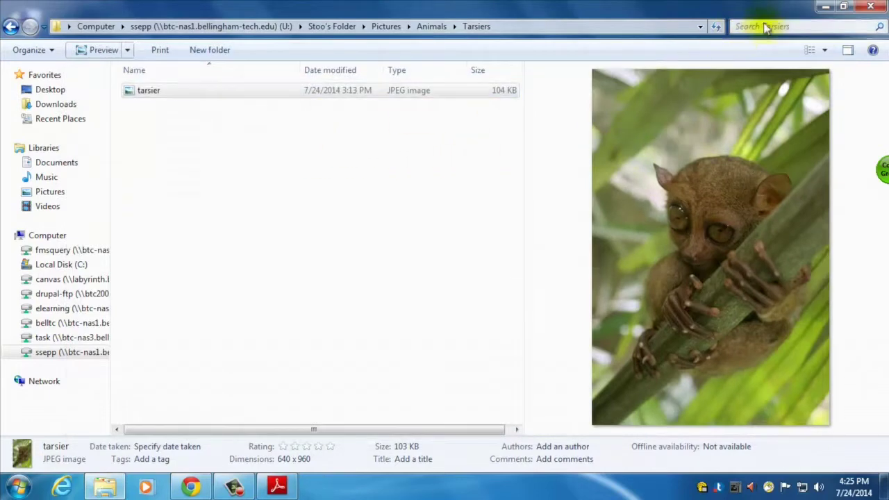
{"action": "left_click", "coordinate": [715, 29]}
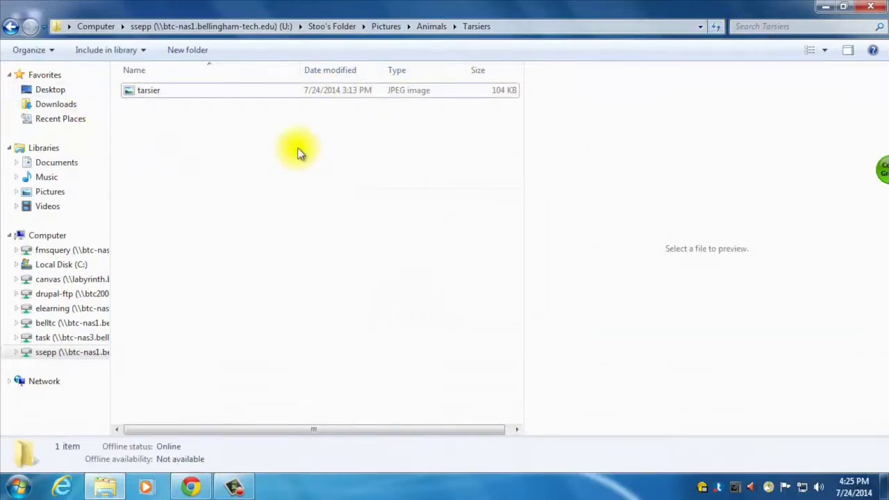
- Hide the navigation pane and the preview pane in the Tarsiers folder window
{"action": "left_click", "coordinate": [31, 50]}
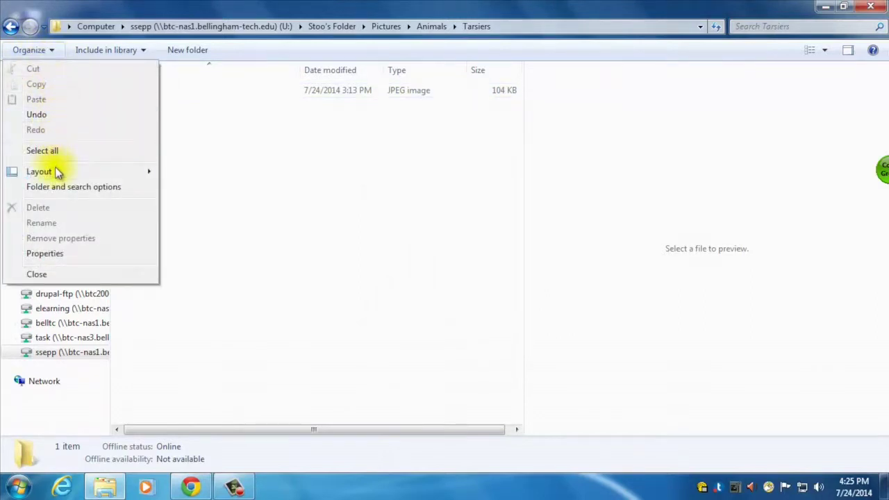
{"action": "mouse_move", "coordinate": [57, 172]}
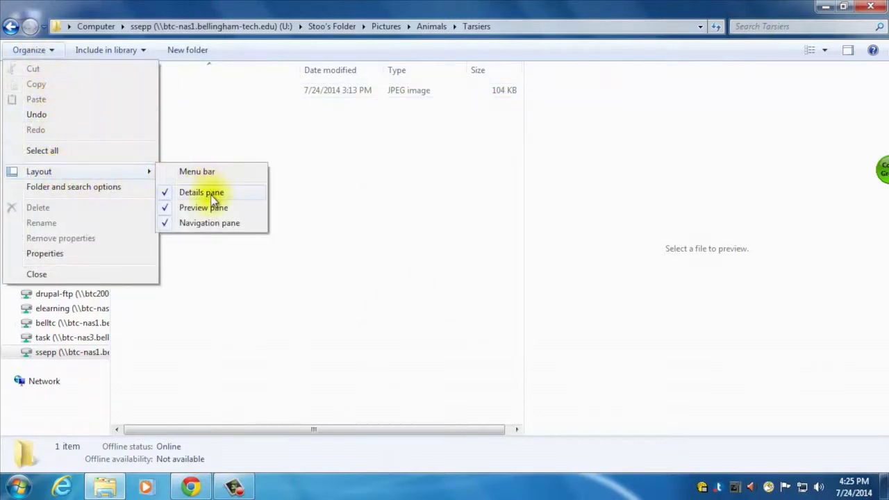
{"action": "left_click", "coordinate": [214, 222]}
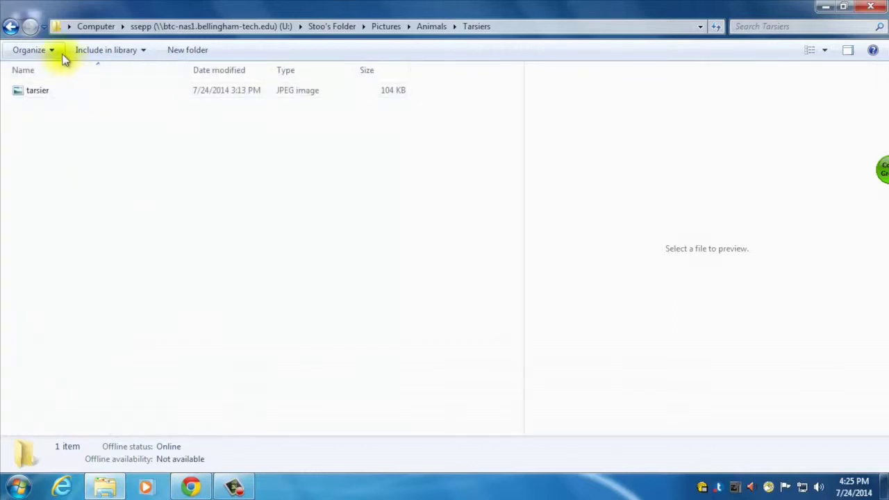
{"action": "left_click", "coordinate": [53, 50]}
{"action": "mouse_move", "coordinate": [97, 172]}
{"action": "left_click", "coordinate": [202, 206]}
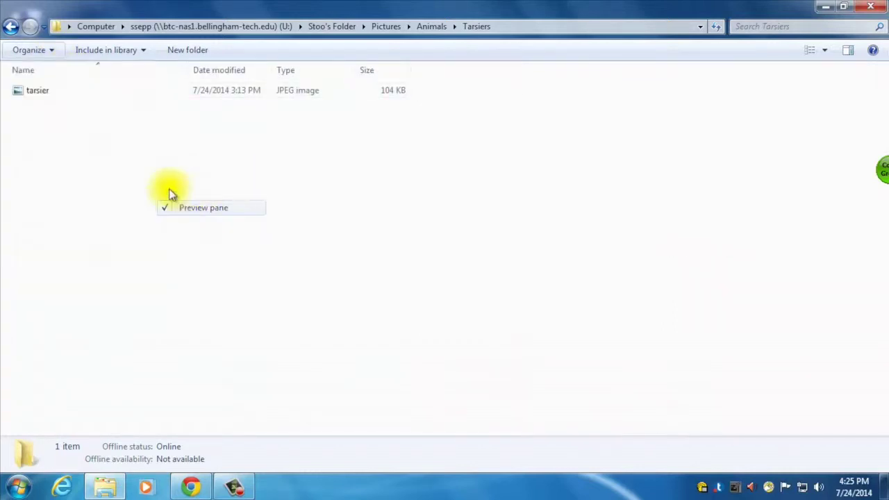
- Turn off the details pane in the window layout of the Tarsiers folder
{"action": "left_click", "coordinate": [58, 50]}
{"action": "mouse_move", "coordinate": [113, 175]}
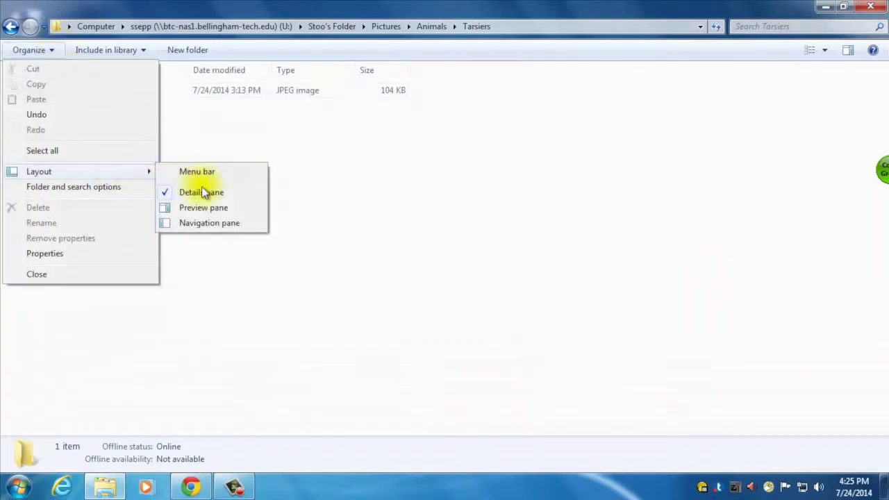
{"action": "left_click", "coordinate": [201, 194]}
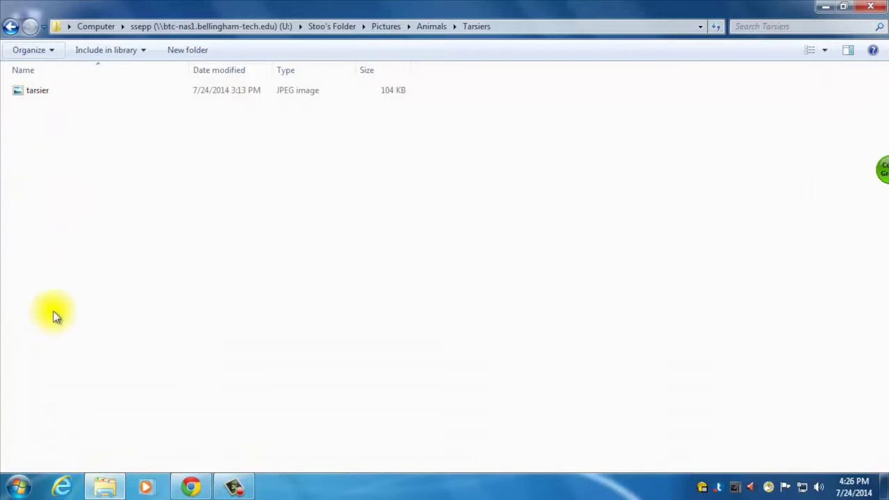
- Show the navigation pane again and widen it slightly
{"action": "left_click", "coordinate": [50, 55]}
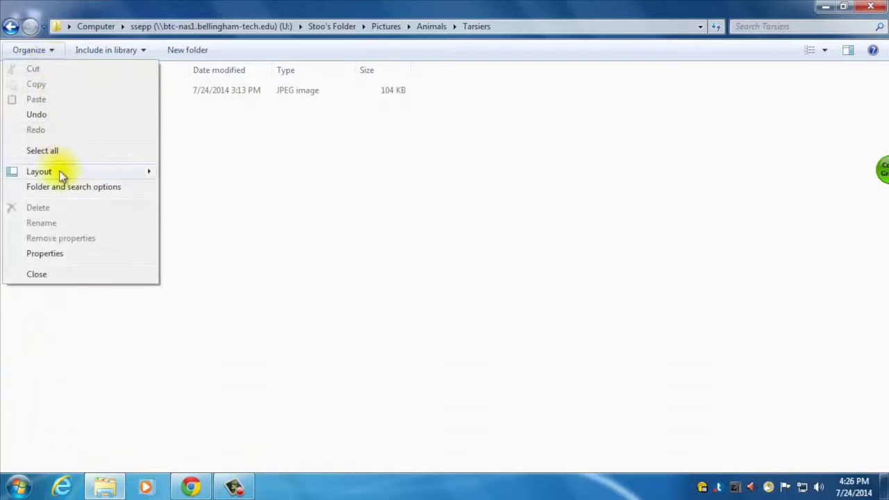
{"action": "mouse_move", "coordinate": [116, 175]}
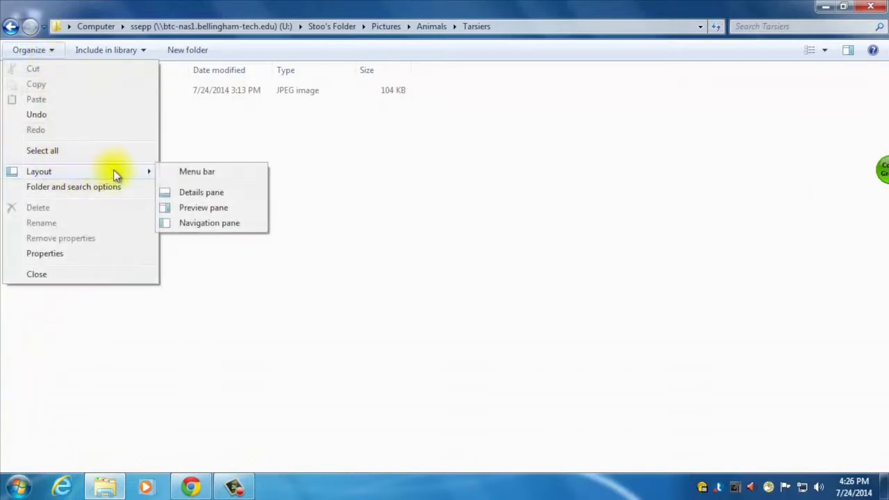
{"action": "left_click", "coordinate": [206, 226]}
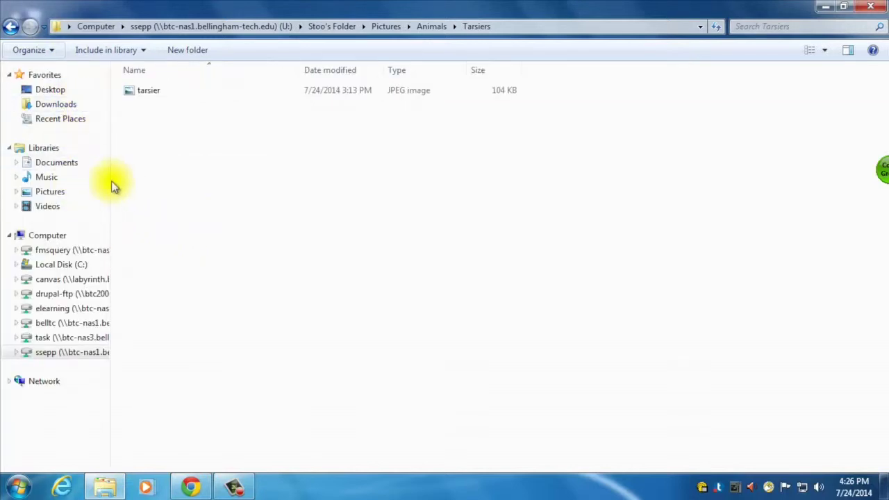
{"action": "mouse_move", "coordinate": [109, 182]}
{"action": "left_mouse_down"}
{"action": "mouse_move", "coordinate": [229, 185]}
{"action": "mouse_move", "coordinate": [116, 187]}
{"action": "left_mouse_up"}
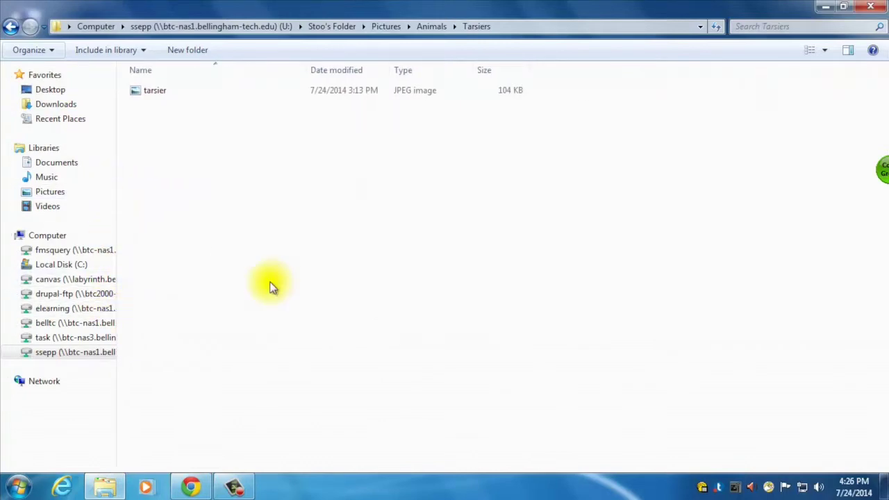